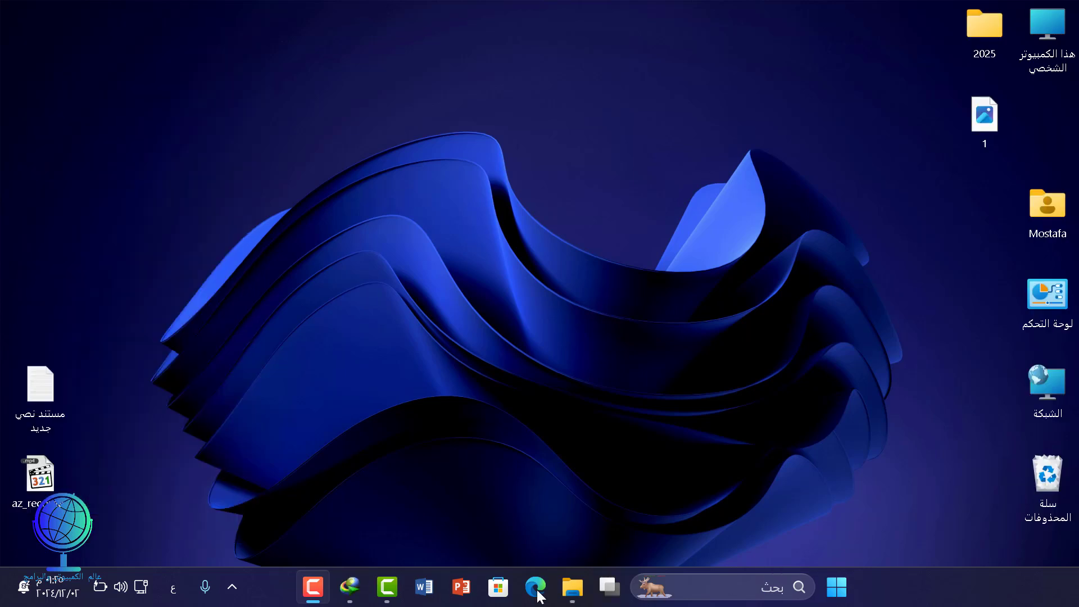
{"action": "left_click", "coordinate": [536, 587]}
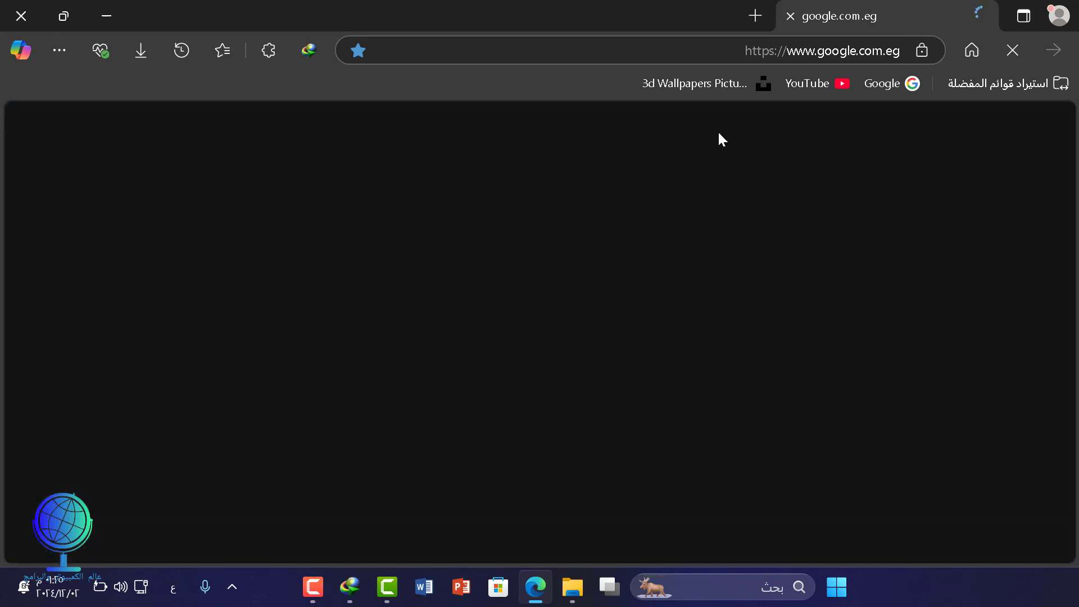
{"action": "left_click", "coordinate": [754, 51]}
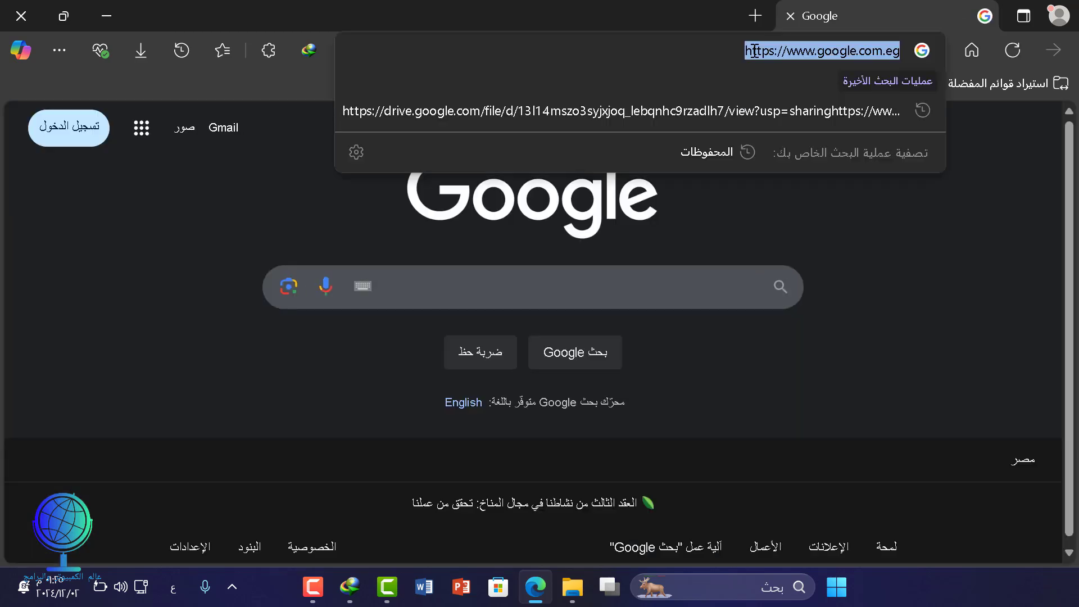
{"action": "right_click", "coordinate": [754, 50]}
{"action": "left_click", "coordinate": [685, 291]}
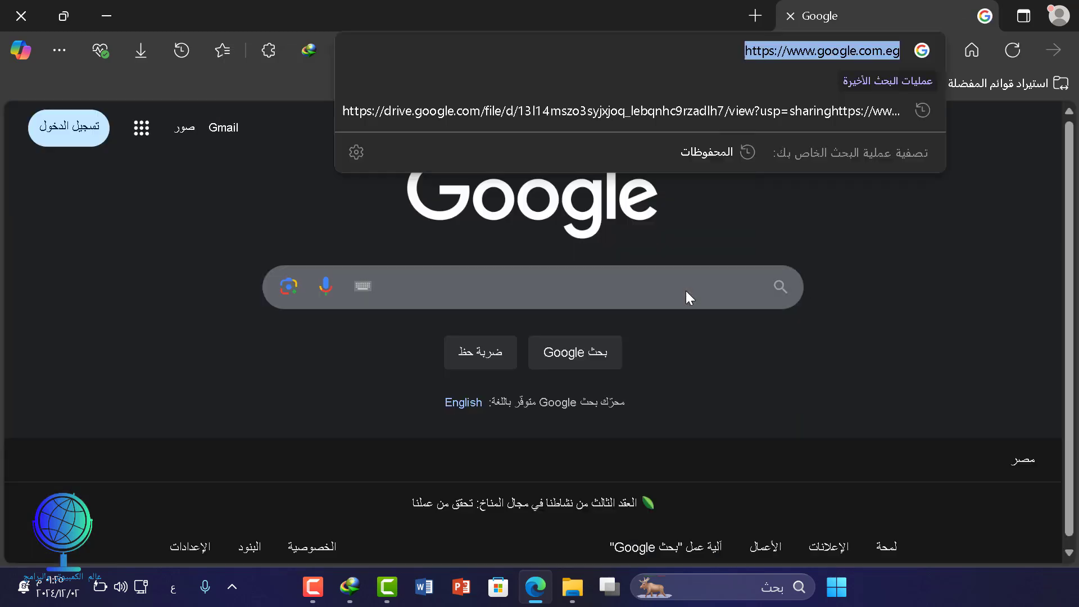
{"action": "type", "text": "https://github.com/Genymobile/scrcpy/releases"}
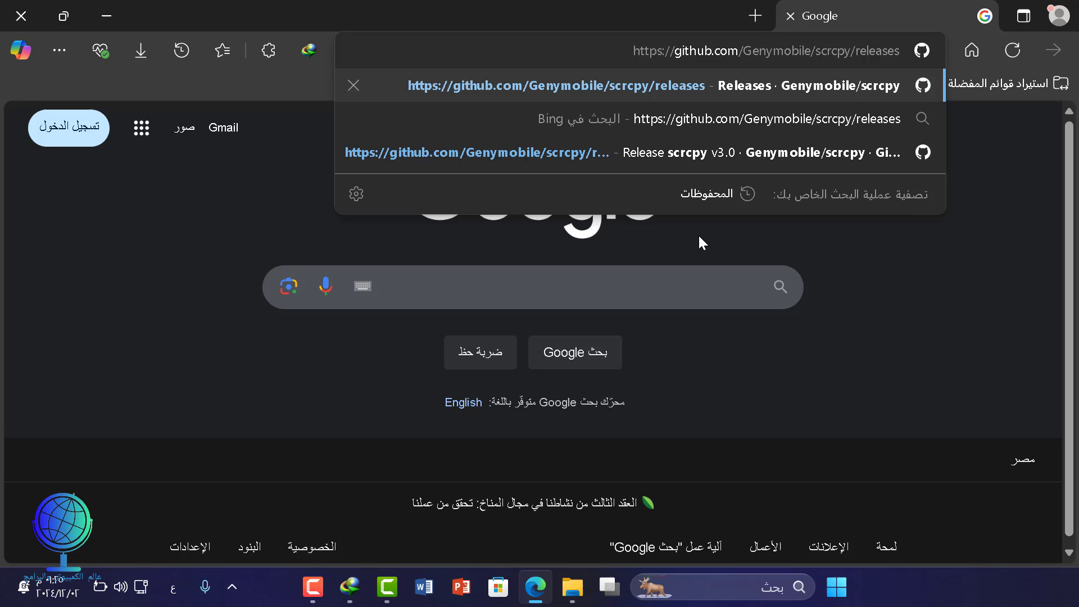
{"action": "left_click", "coordinate": [686, 88]}
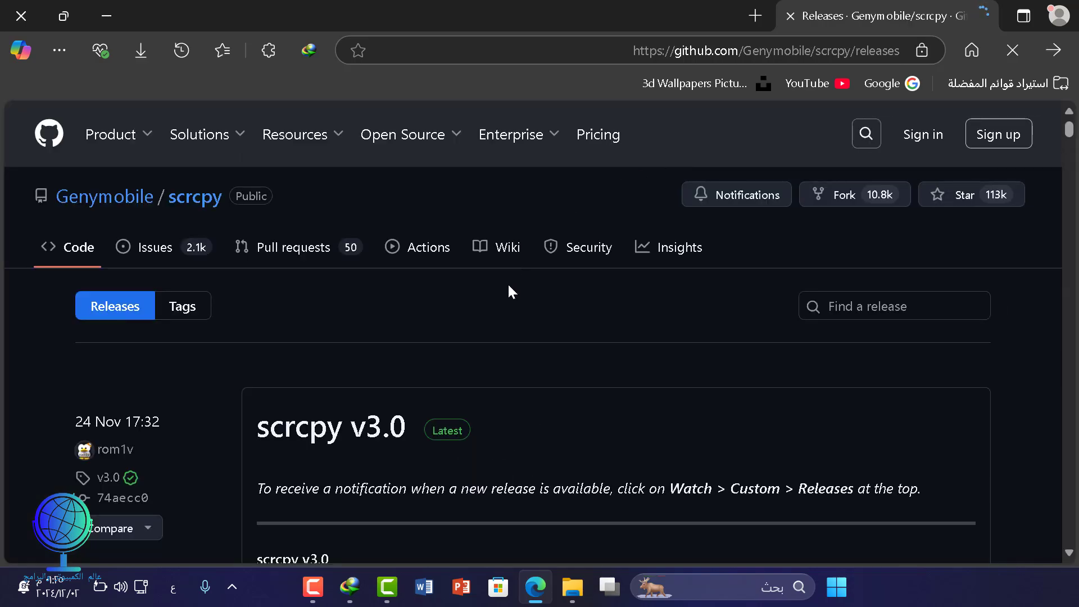
Step: Find the assets of the scrcpy v3.0 release and request the download of scrcpy-win64-v3.0.zip
{"action": "scroll", "coordinate": [508, 286], "scroll_direction": "down", "scroll_amount": 15}
{"action": "scroll", "coordinate": [509, 283], "scroll_direction": "down", "scroll_amount": 20}
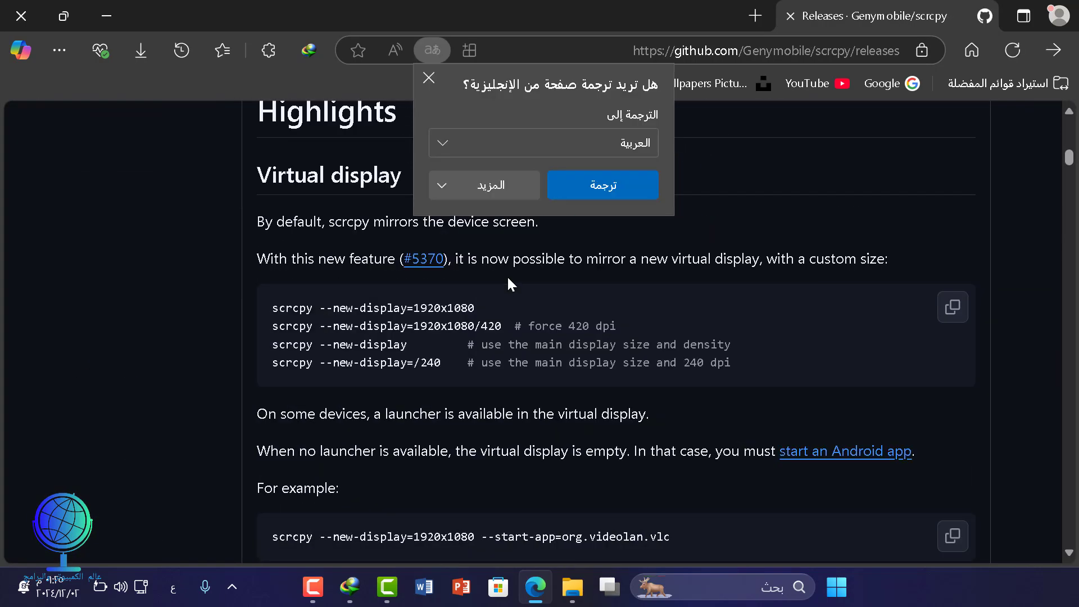
{"action": "scroll", "coordinate": [506, 275], "scroll_direction": "down", "scroll_amount": 20}
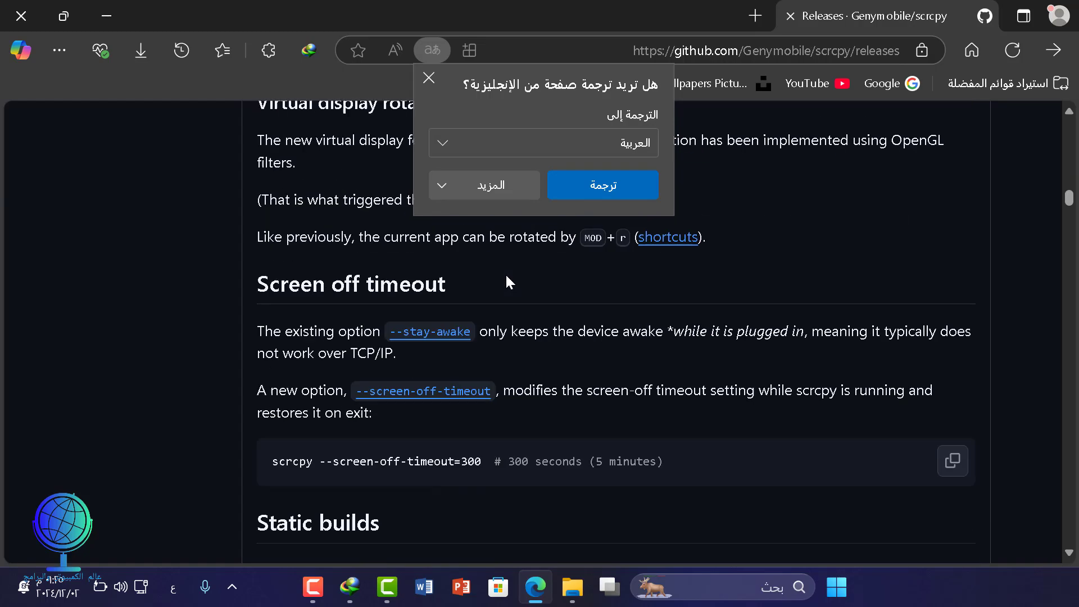
{"action": "scroll", "coordinate": [504, 282], "scroll_direction": "down", "scroll_amount": 7}
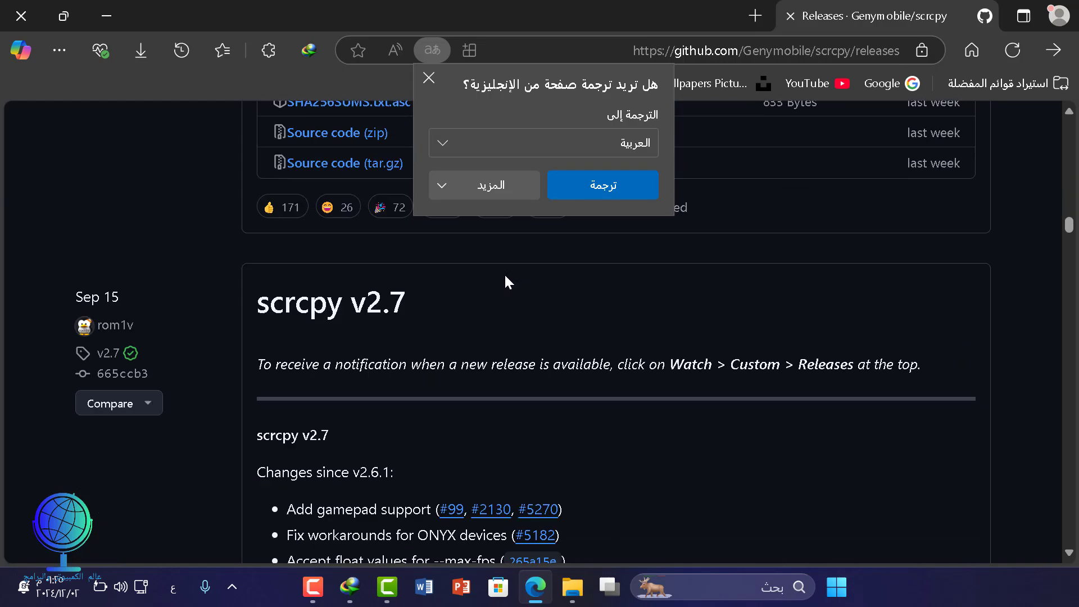
{"action": "scroll", "coordinate": [504, 282], "scroll_direction": "up", "scroll_amount": 9}
{"action": "scroll", "coordinate": [503, 282], "scroll_direction": "down", "scroll_amount": 2}
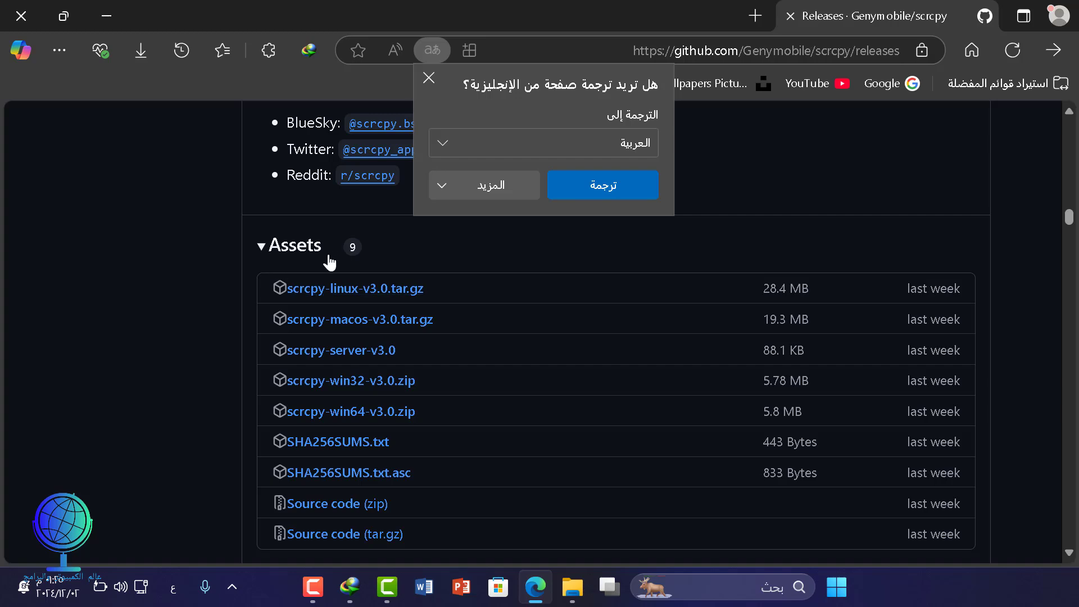
{"action": "scroll", "coordinate": [413, 321], "scroll_direction": "down", "scroll_amount": 2}
{"action": "scroll", "coordinate": [413, 322], "scroll_direction": "down", "scroll_amount": 2}
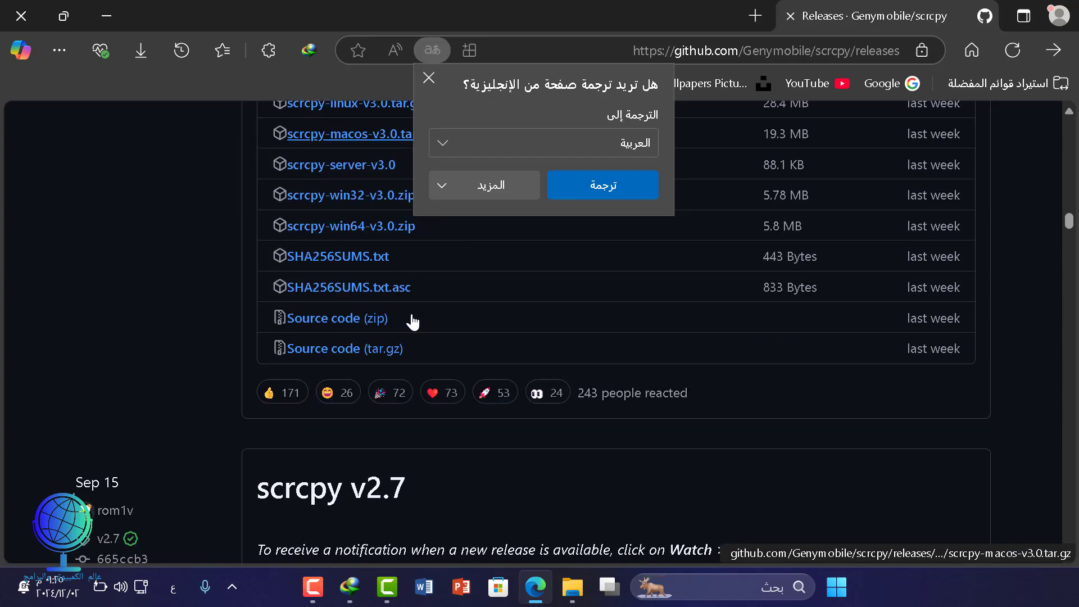
{"action": "scroll", "coordinate": [413, 322], "scroll_direction": "up", "scroll_amount": 2}
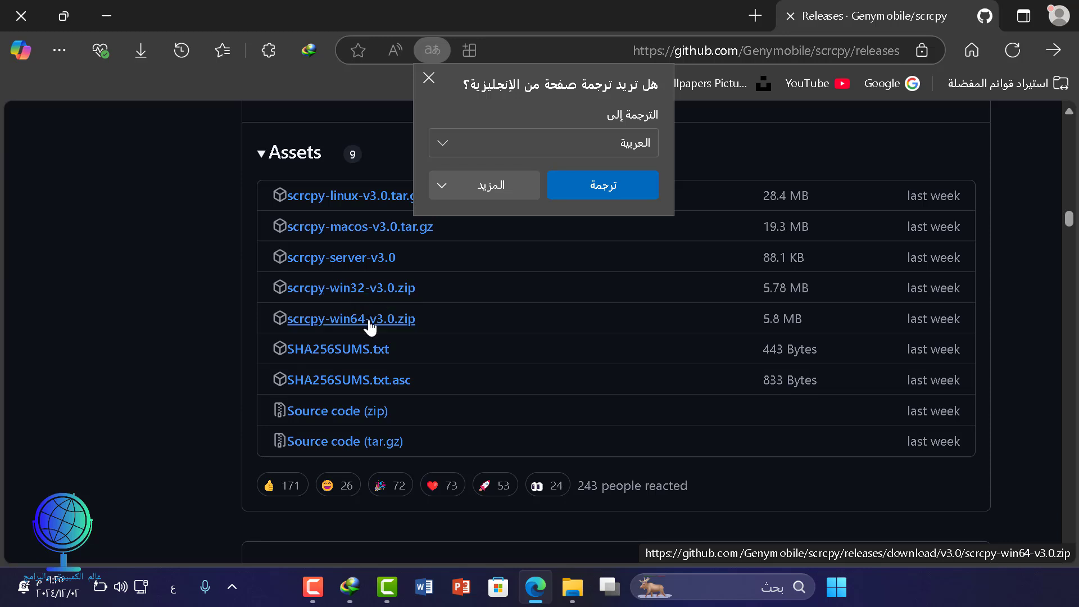
{"action": "left_click", "coordinate": [355, 321]}
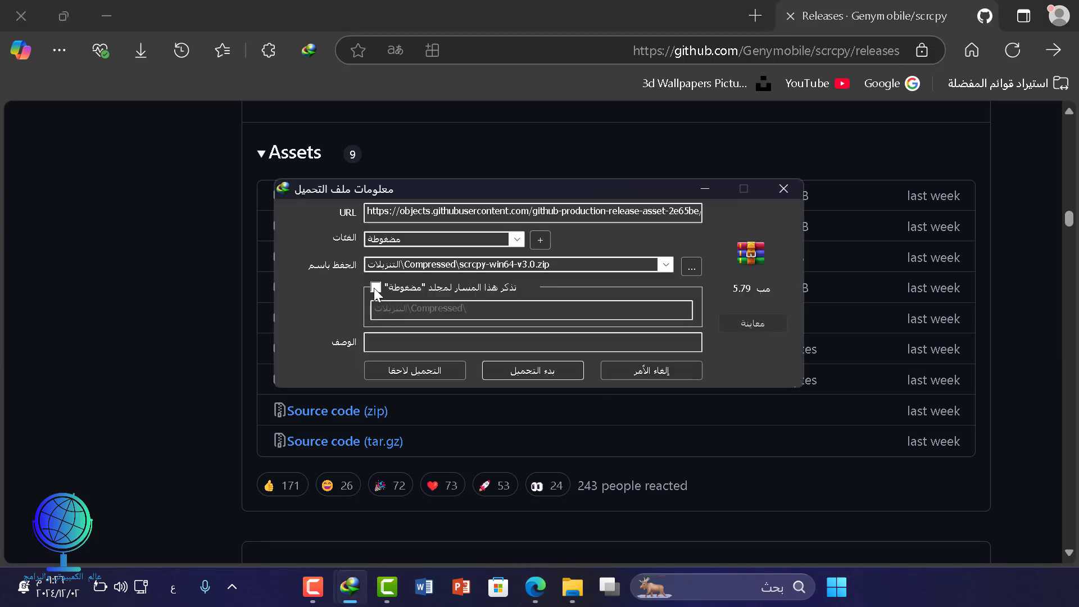
Step: Close the browser and download the archive through the download manager, dismissing its completion dialog
{"action": "left_click", "coordinate": [23, 26]}
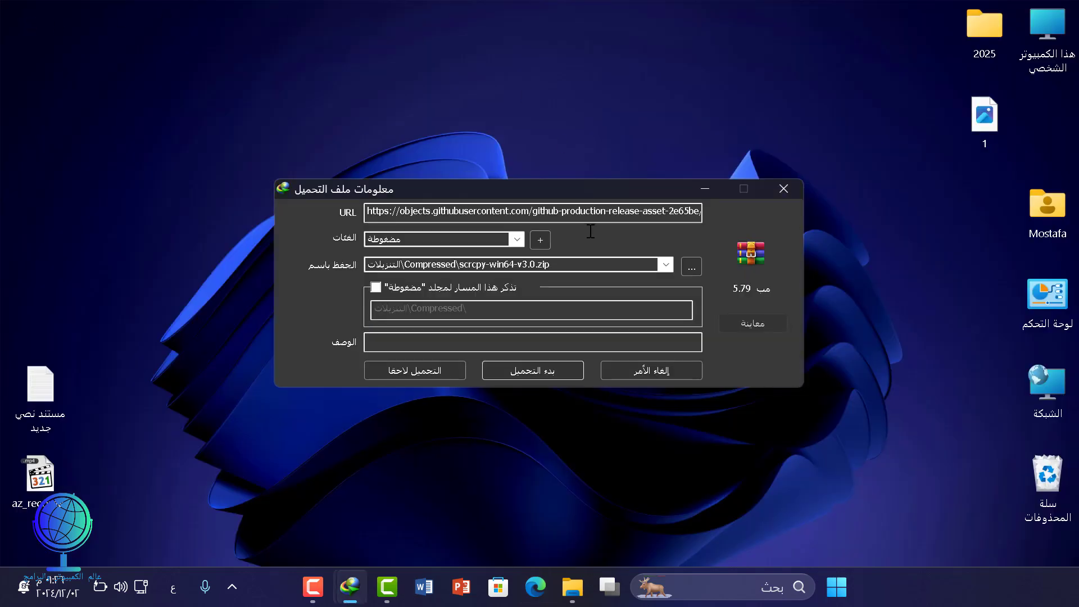
{"action": "left_click", "coordinate": [550, 372]}
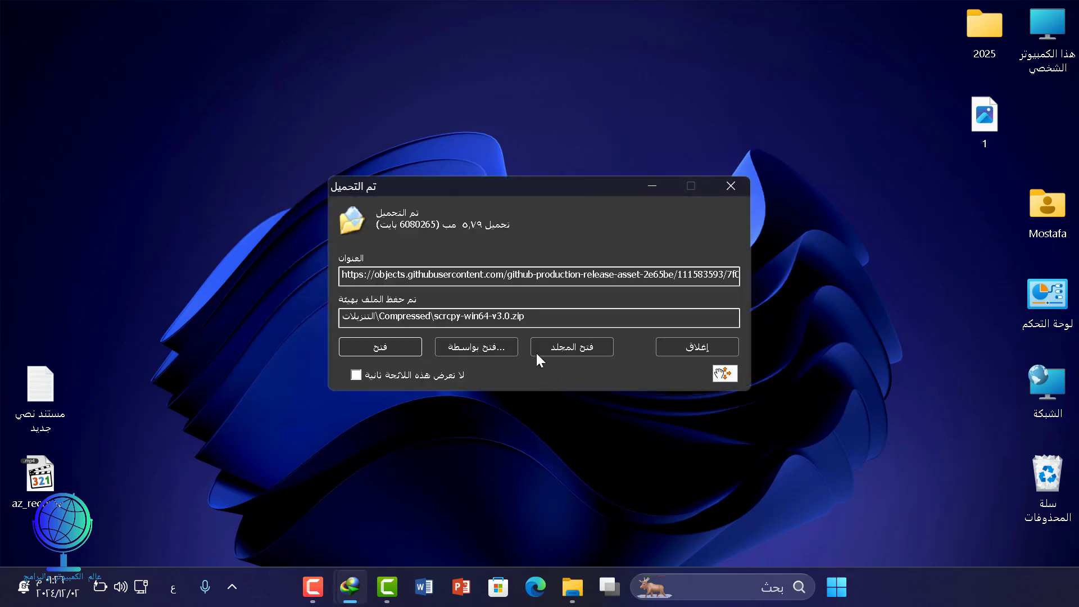
{"action": "left_click", "coordinate": [680, 352]}
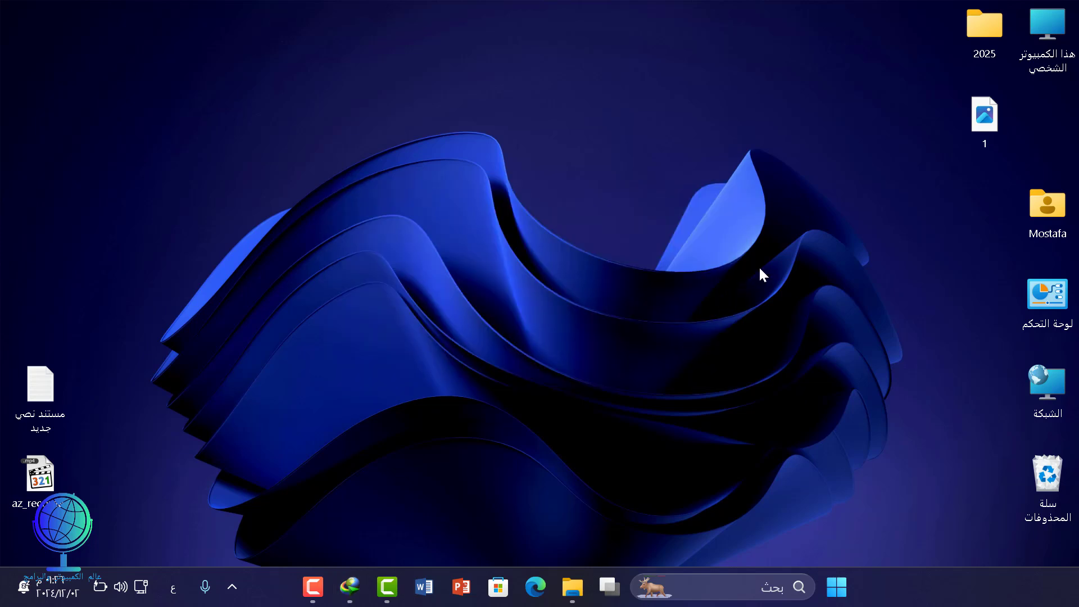
Step: Open the Compressed folder inside the user's Downloads folder and cut the scrcpy-win64-v3.0 ZIP archive
{"action": "double_click", "coordinate": [1048, 213]}
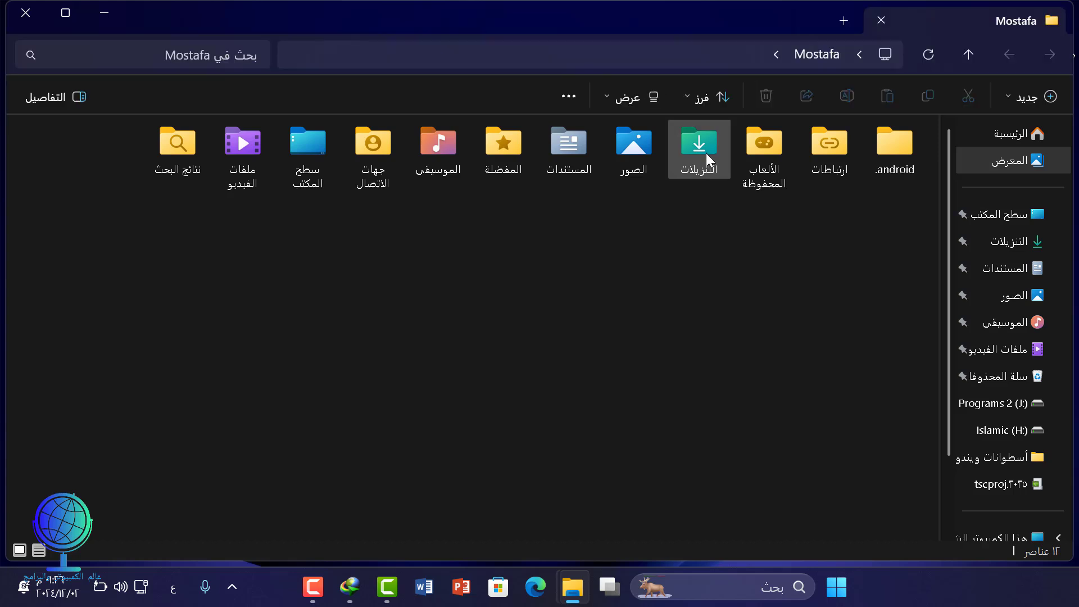
{"action": "double_click", "coordinate": [705, 153]}
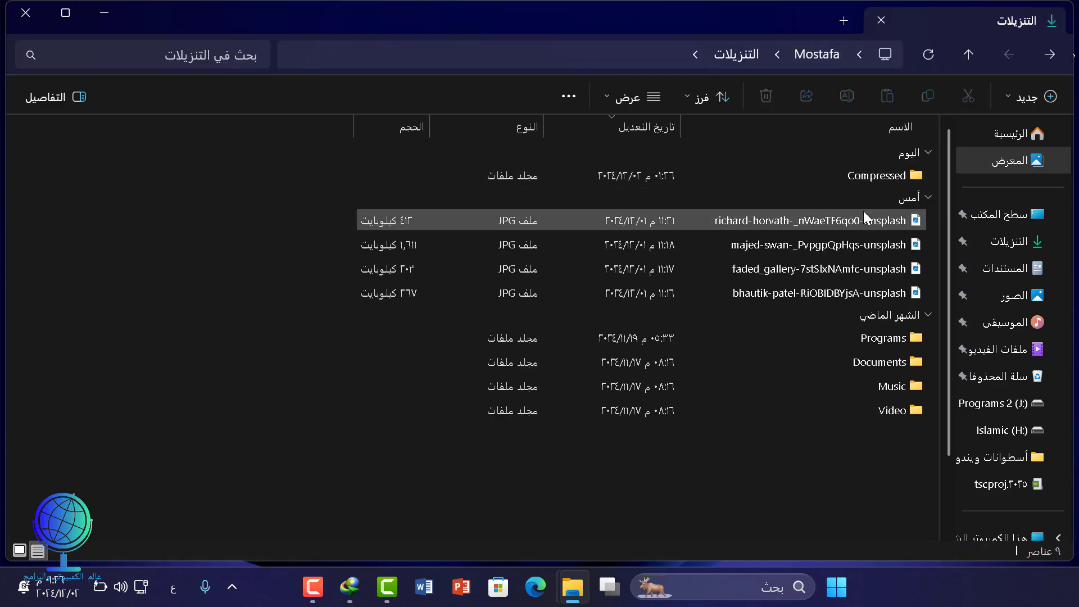
{"action": "double_click", "coordinate": [867, 179]}
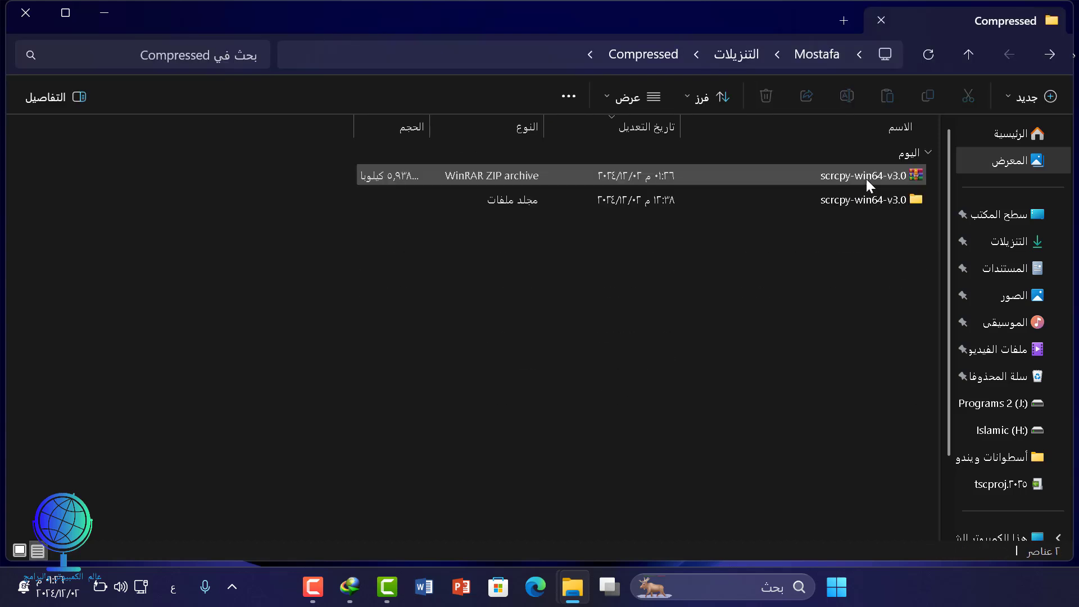
{"action": "left_click", "coordinate": [865, 177]}
{"action": "right_click", "coordinate": [865, 177]}
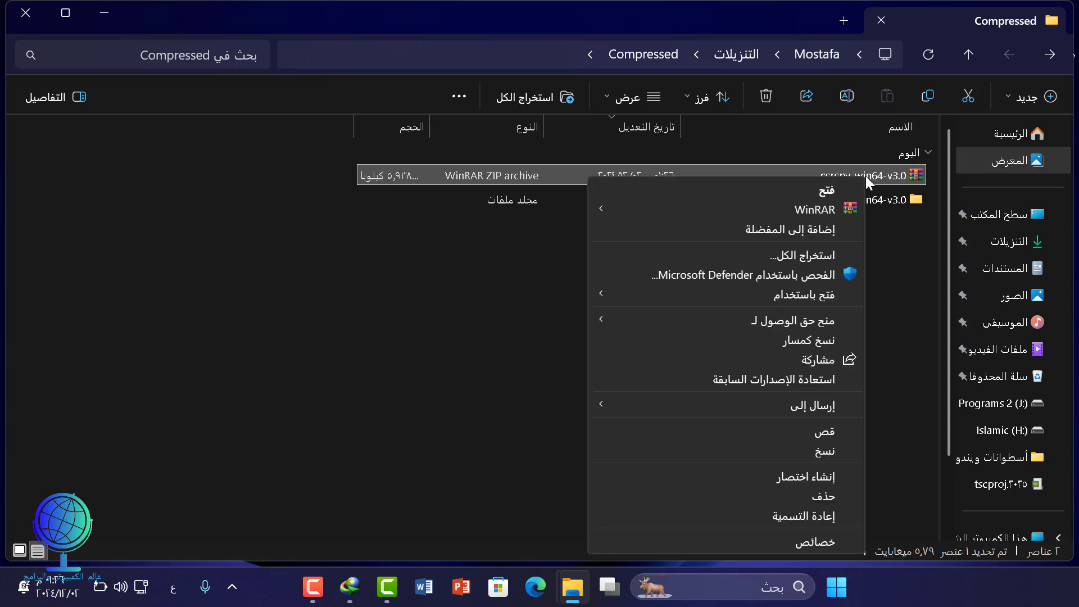
{"action": "left_click", "coordinate": [807, 432]}
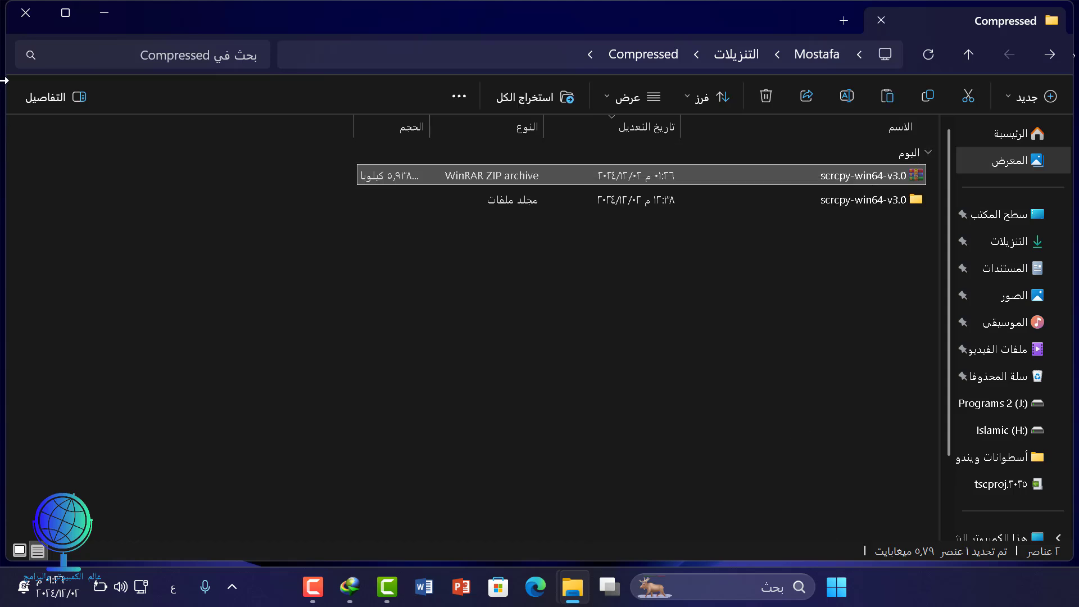
Step: Close the folder window and paste the scrcpy-win64-v3.0 archive onto an empty area of the desktop
{"action": "left_click", "coordinate": [25, 12]}
{"action": "right_click", "coordinate": [332, 205]}
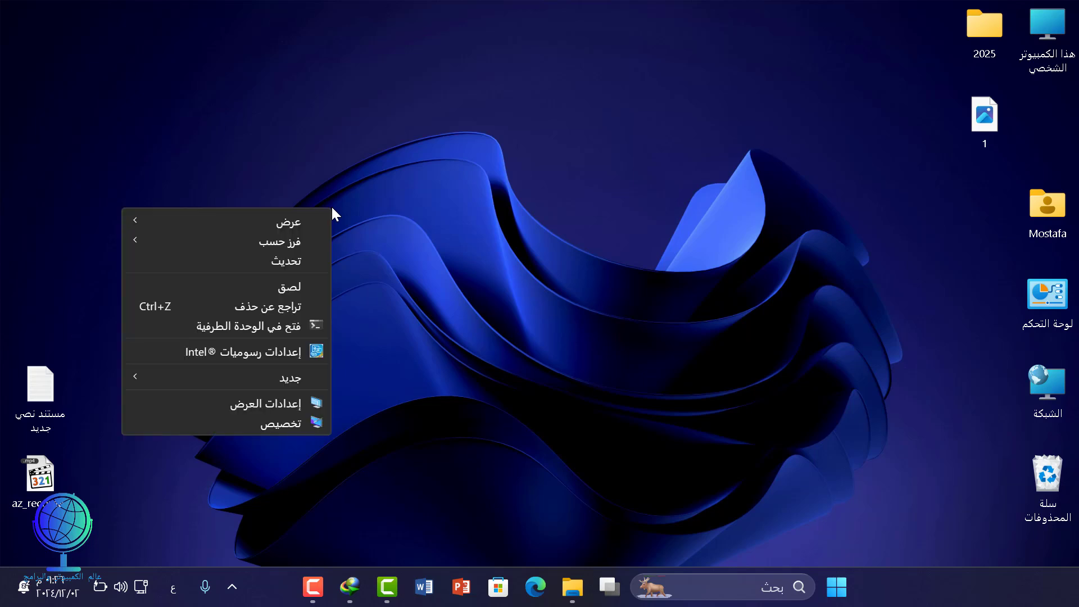
{"action": "left_click", "coordinate": [305, 289]}
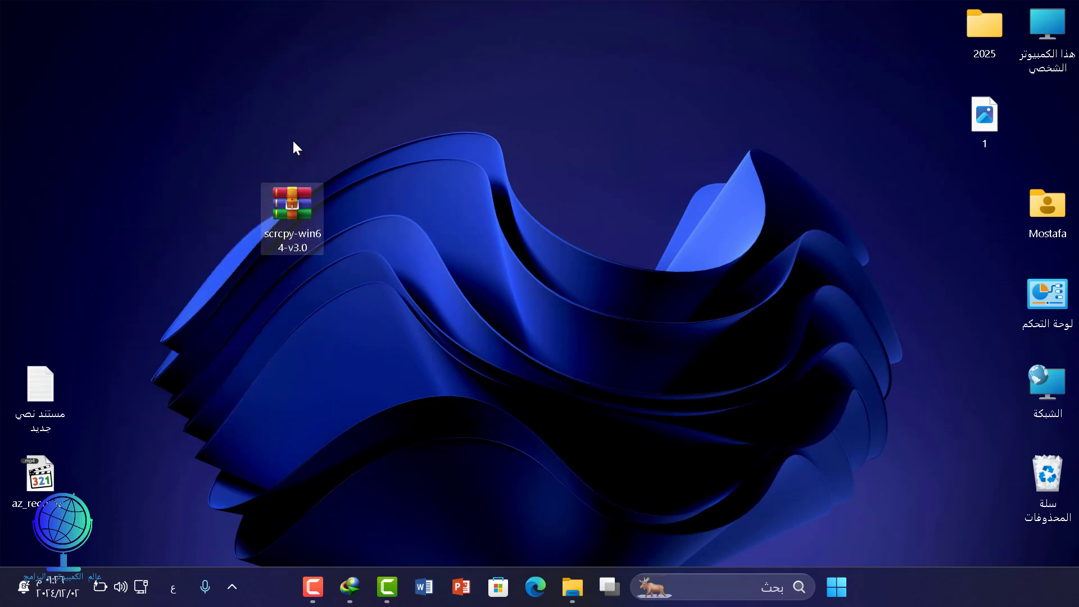
{"action": "left_click", "coordinate": [269, 89]}
{"action": "left_click_drag", "start_coordinate": [298, 228], "coordinate": [257, 140]}
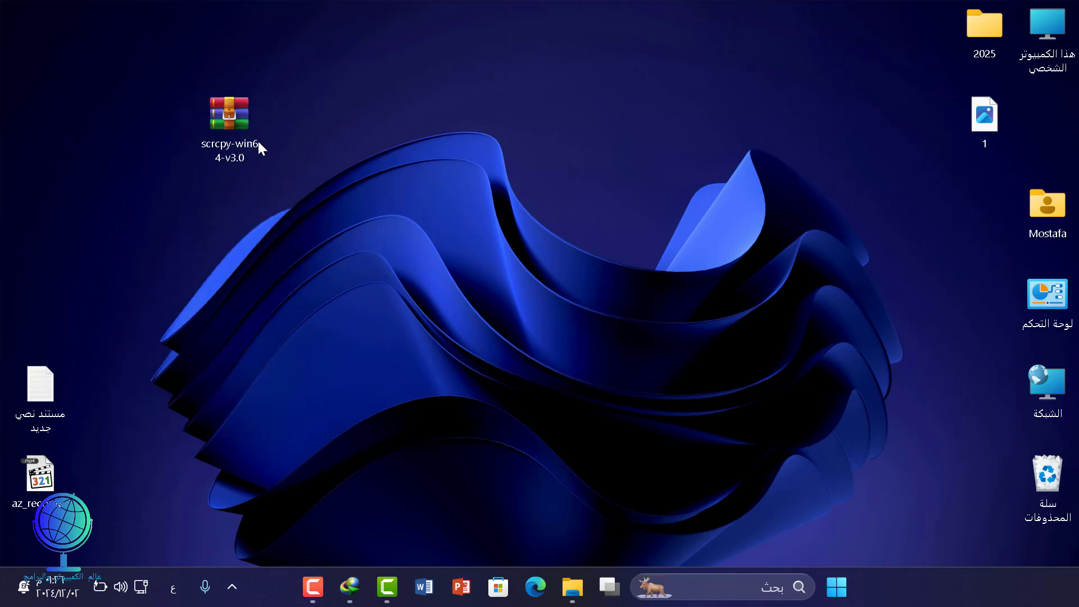
Step: Extract the archive with WinRAR into its own scrcpy-win64-v3.0 folder and move that folder to the middle of the desktop
{"action": "right_click", "coordinate": [239, 110]}
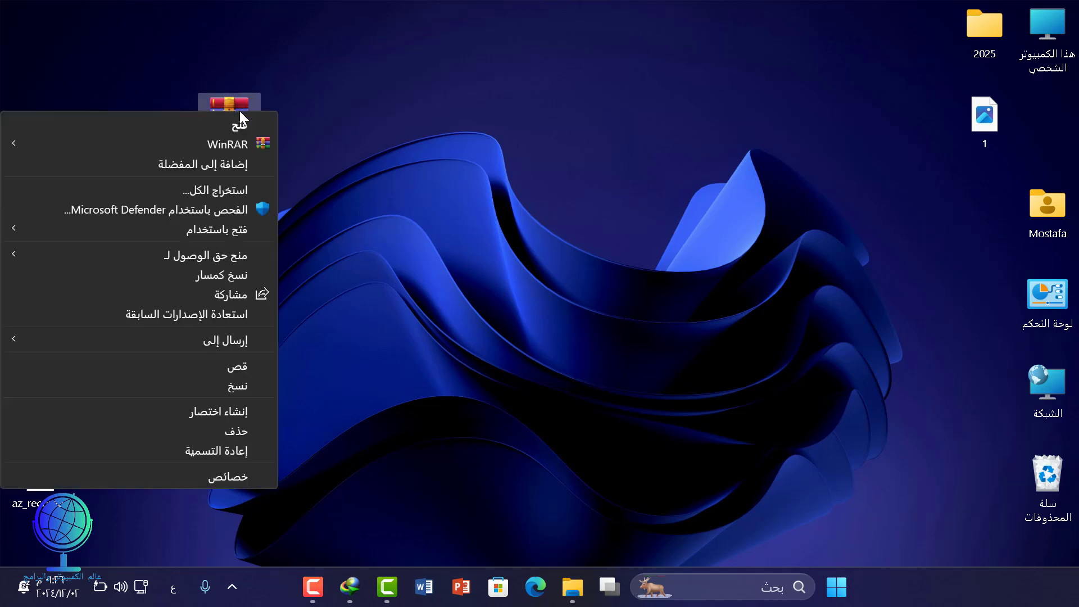
{"action": "mouse_move", "coordinate": [244, 142]}
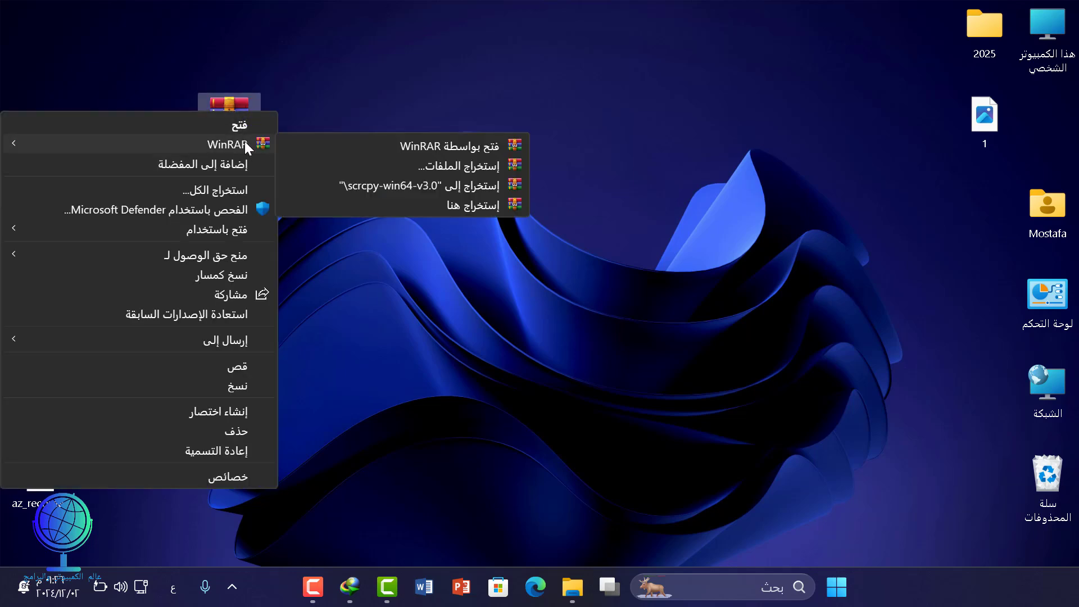
{"action": "left_click", "coordinate": [412, 185]}
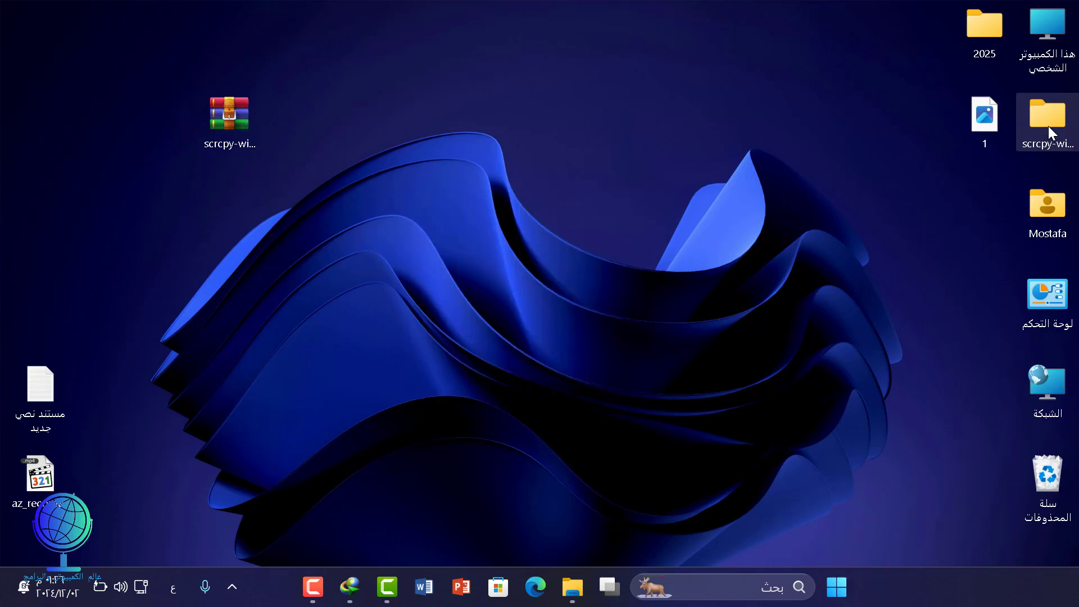
{"action": "left_click_drag", "start_coordinate": [1047, 126], "coordinate": [470, 194]}
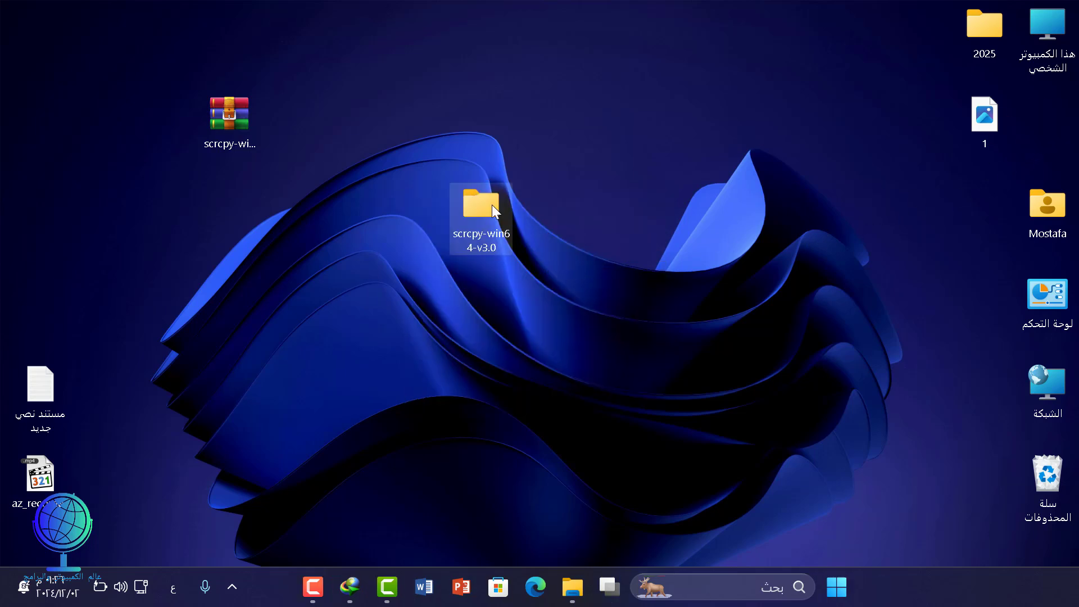
Step: Examine the program files in the nested scrcpy-win64-v3.0 folder, then close the folder window
{"action": "double_click", "coordinate": [492, 209]}
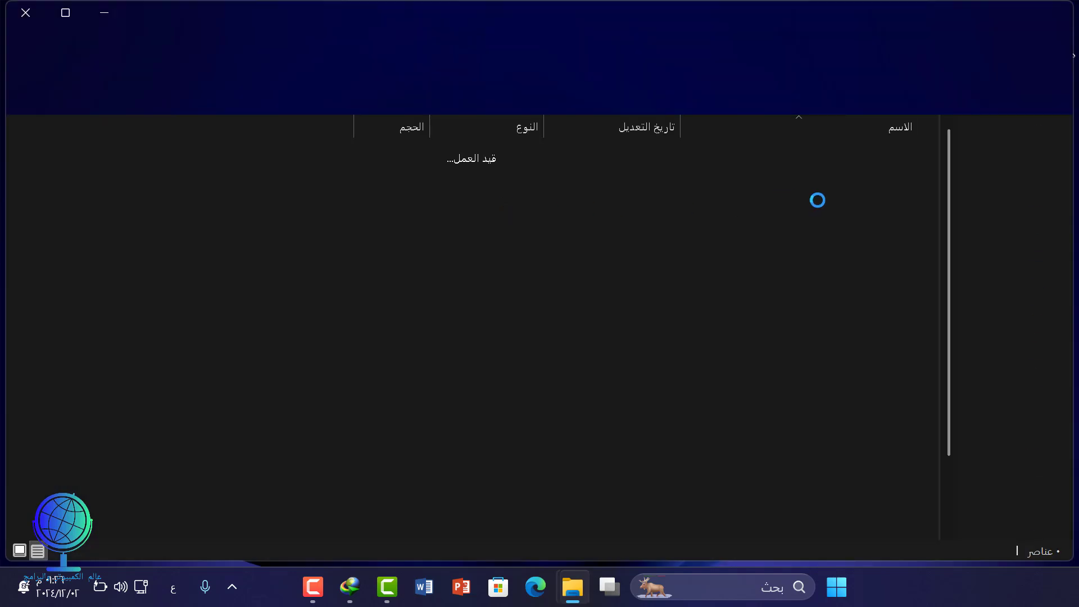
{"action": "double_click", "coordinate": [842, 154]}
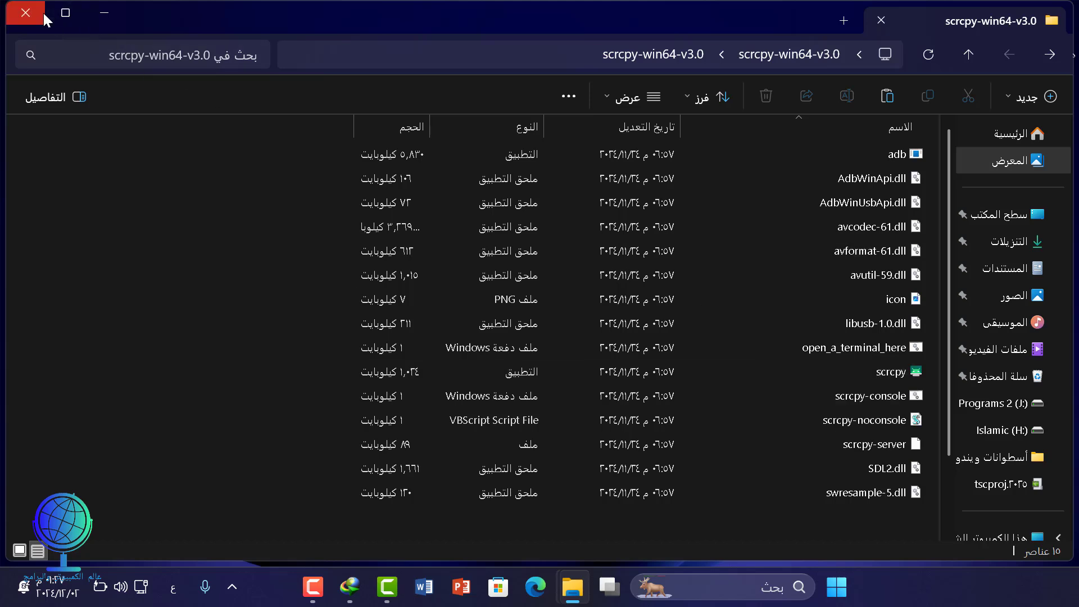
{"action": "left_click", "coordinate": [25, 13]}
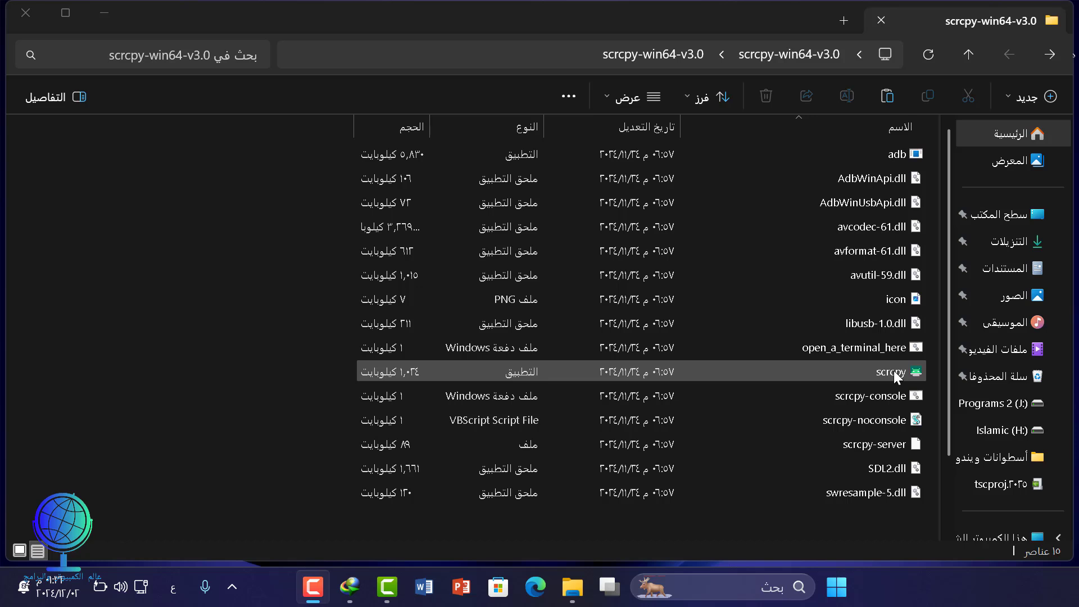
Step: Run the scrcpy application to mirror the connected phone, and clear away the terminal and folder windows
{"action": "left_click", "coordinate": [893, 369]}
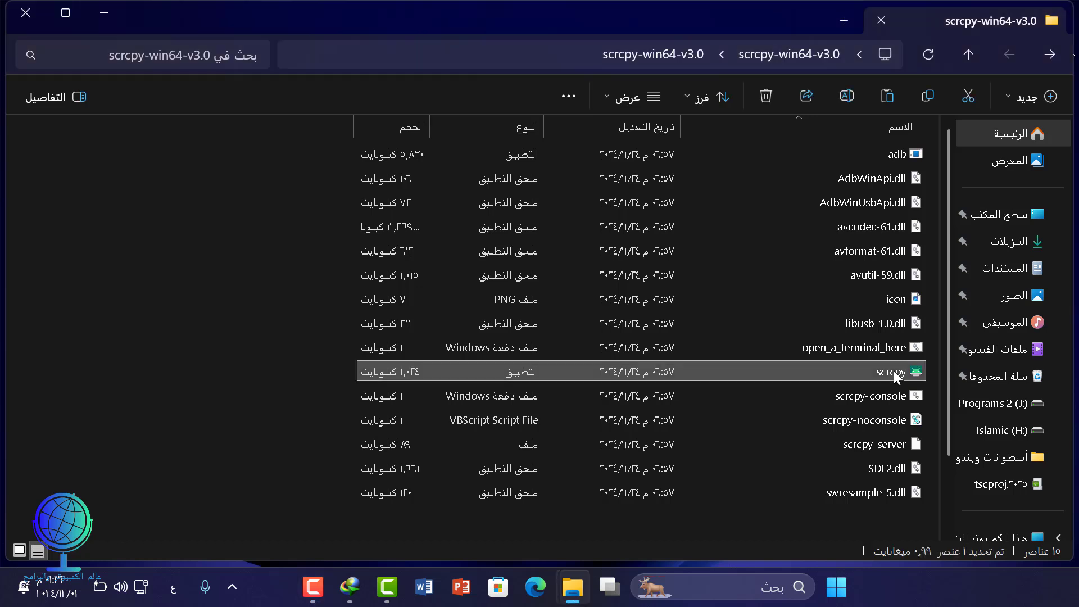
{"action": "double_click", "coordinate": [893, 370]}
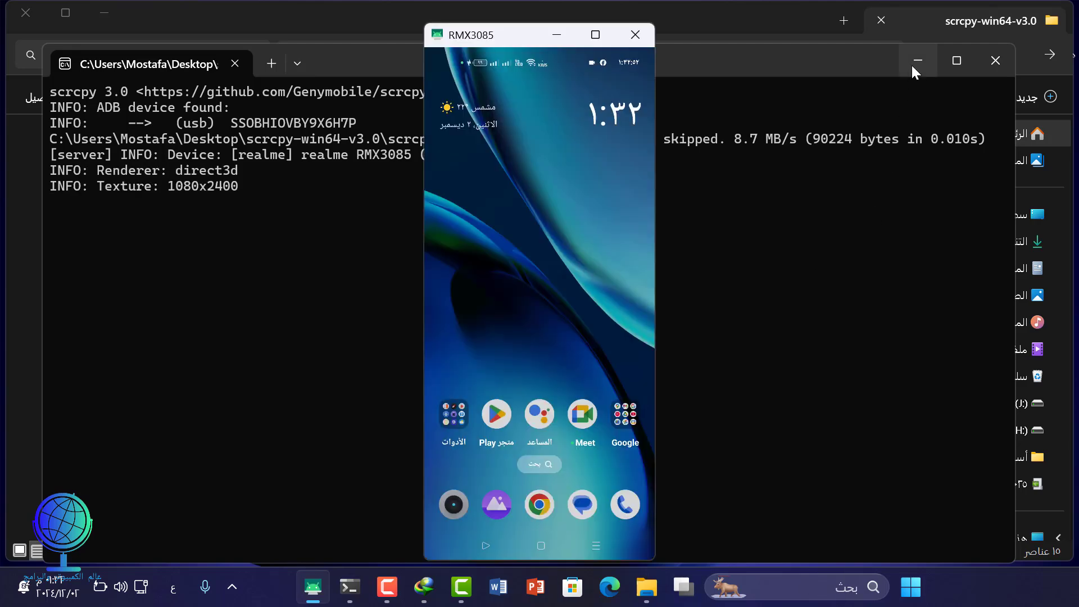
{"action": "left_click", "coordinate": [918, 62]}
{"action": "left_click", "coordinate": [37, 14]}
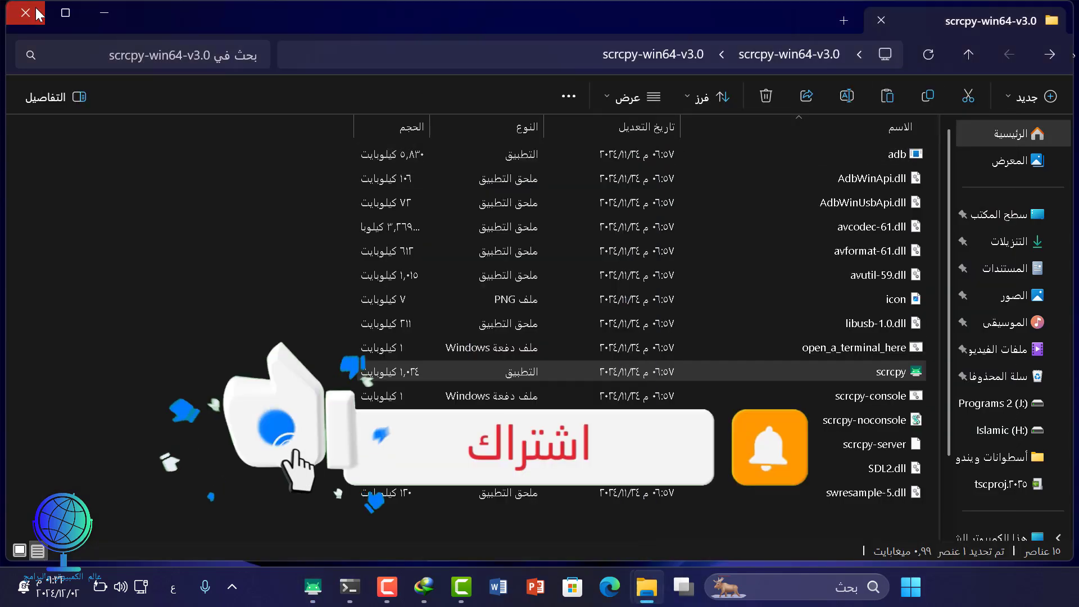
{"action": "left_click", "coordinate": [37, 14]}
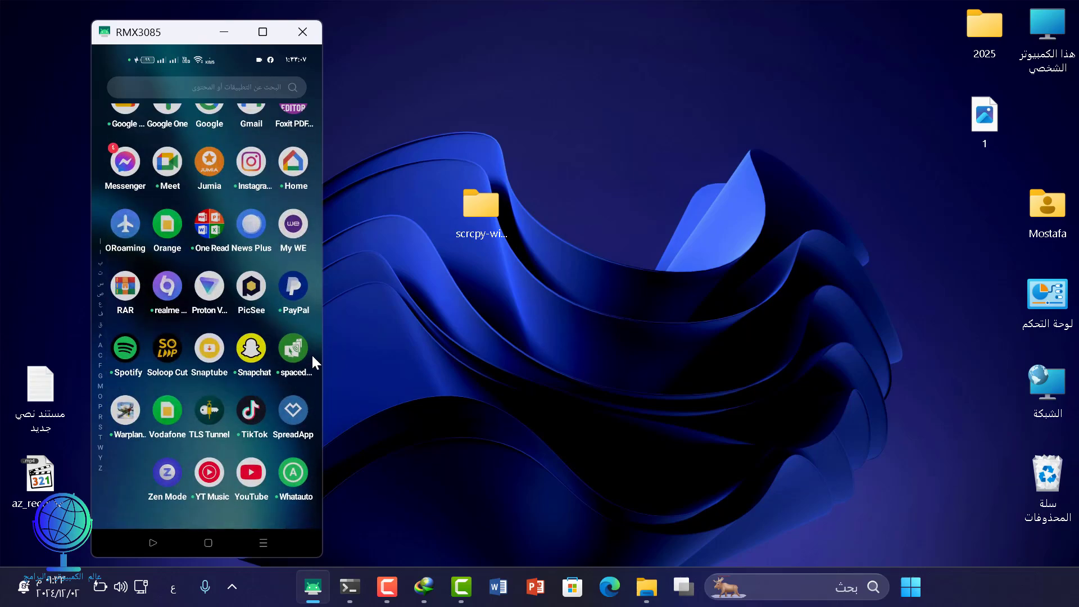
Step: Open the YouTube app on the mirrored phone screen
{"action": "left_click", "coordinate": [264, 480]}
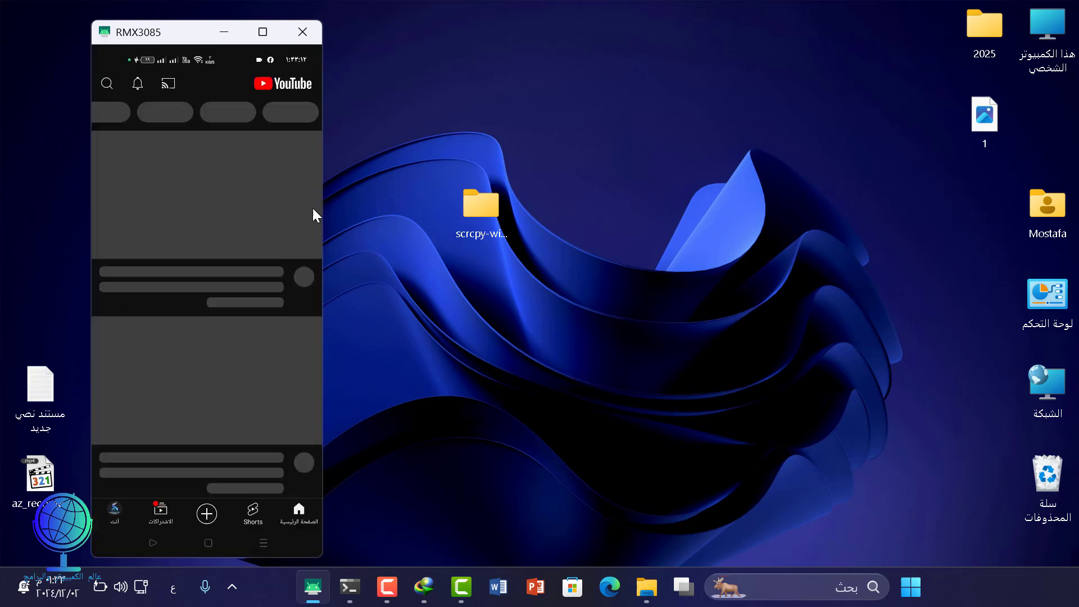
Step: Open the signed-in account's own channel page in YouTube on the mirrored phone
{"action": "left_click", "coordinate": [115, 510]}
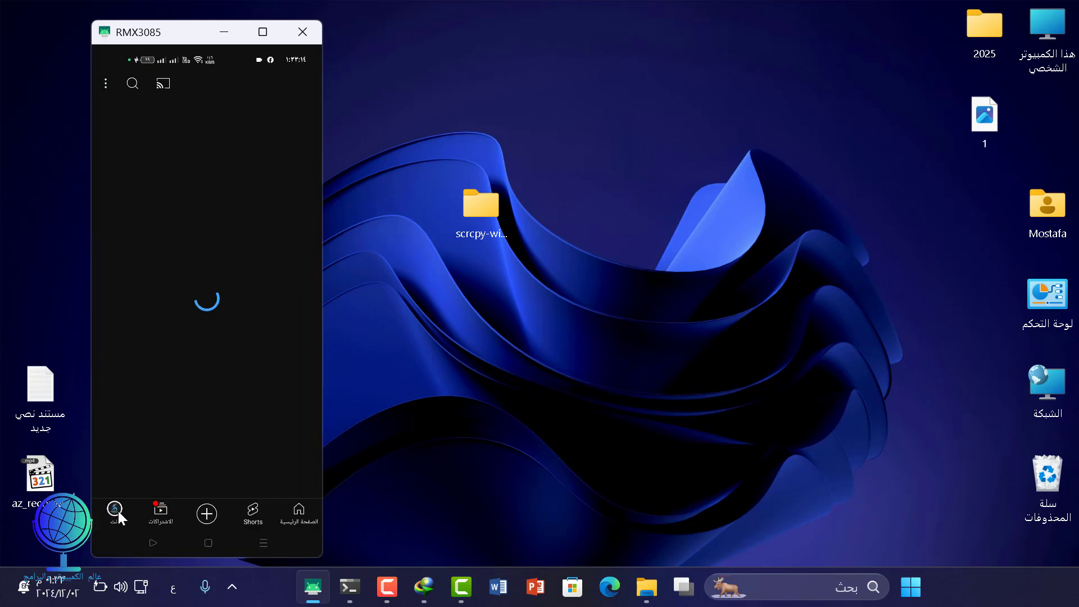
{"action": "left_click", "coordinate": [247, 139]}
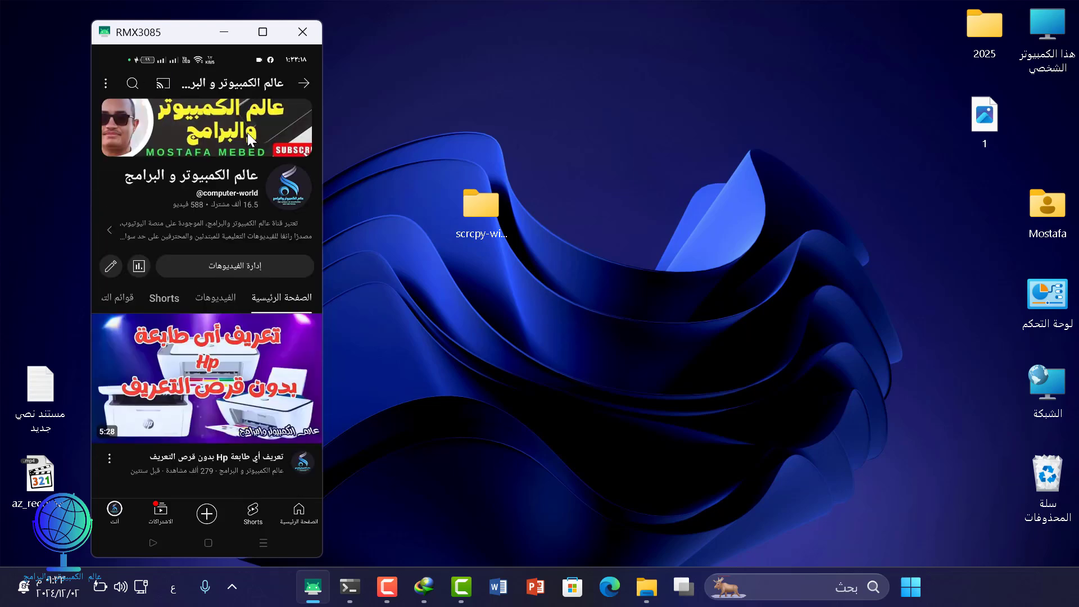
Step: Play the channel's suggested video about the lightest Windows 11 24H2 edition and skip the opening ad
{"action": "scroll", "coordinate": [225, 370], "scroll_direction": "down", "scroll_amount": 3}
{"action": "scroll", "coordinate": [226, 369], "scroll_direction": "down", "scroll_amount": 3}
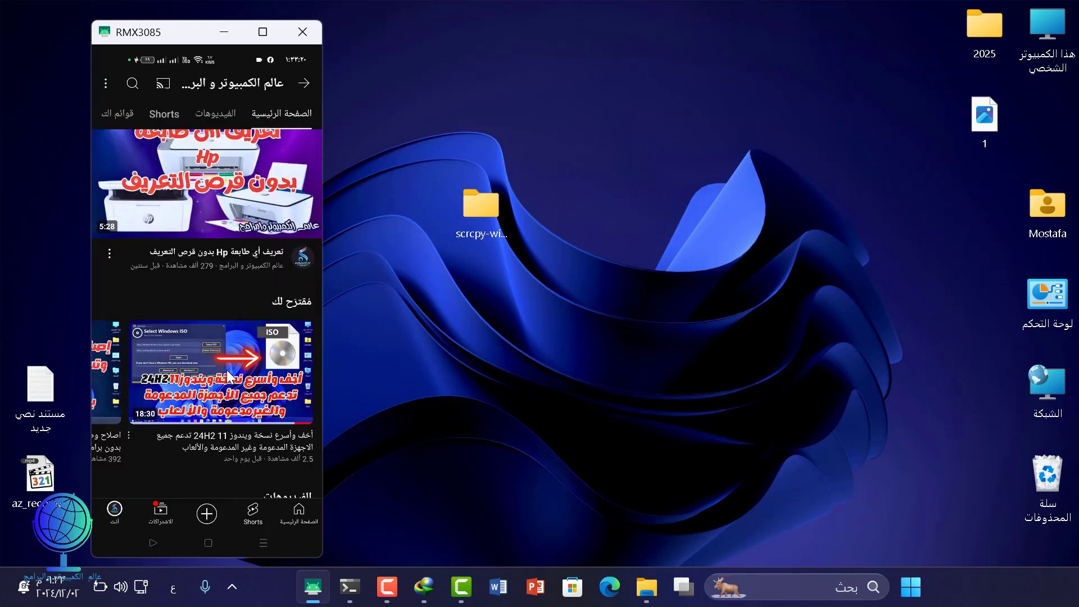
{"action": "scroll", "coordinate": [236, 367], "scroll_direction": "down", "scroll_amount": 2}
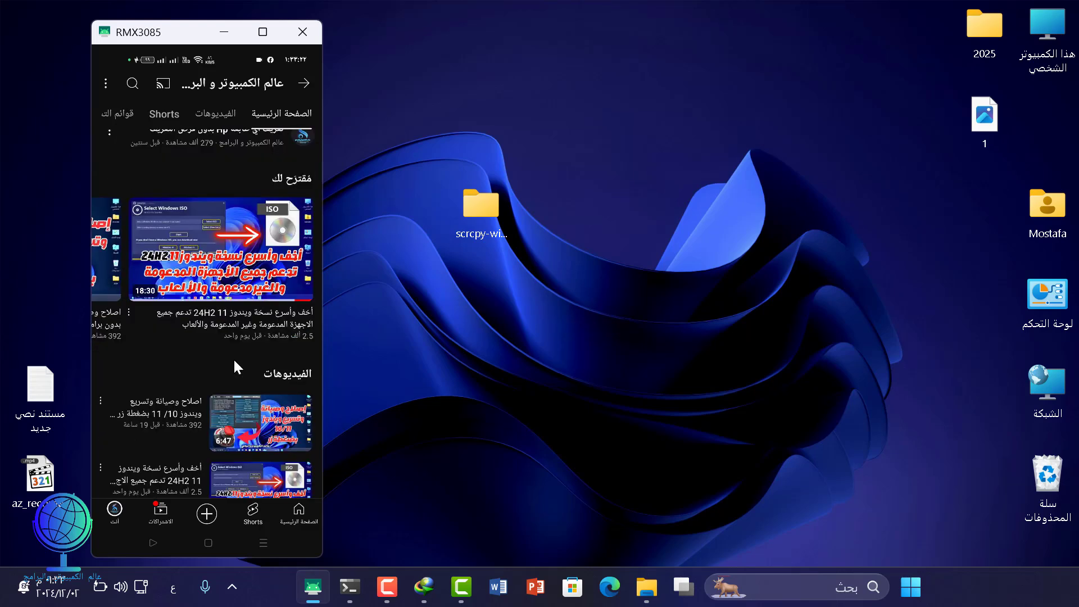
{"action": "left_click", "coordinate": [241, 256]}
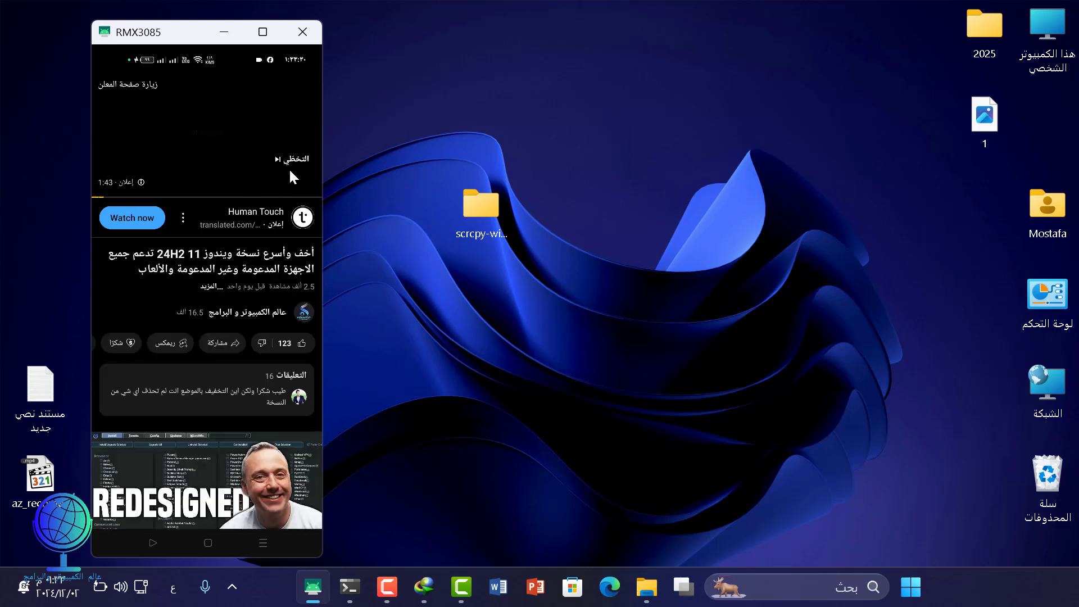
{"action": "left_click", "coordinate": [290, 169]}
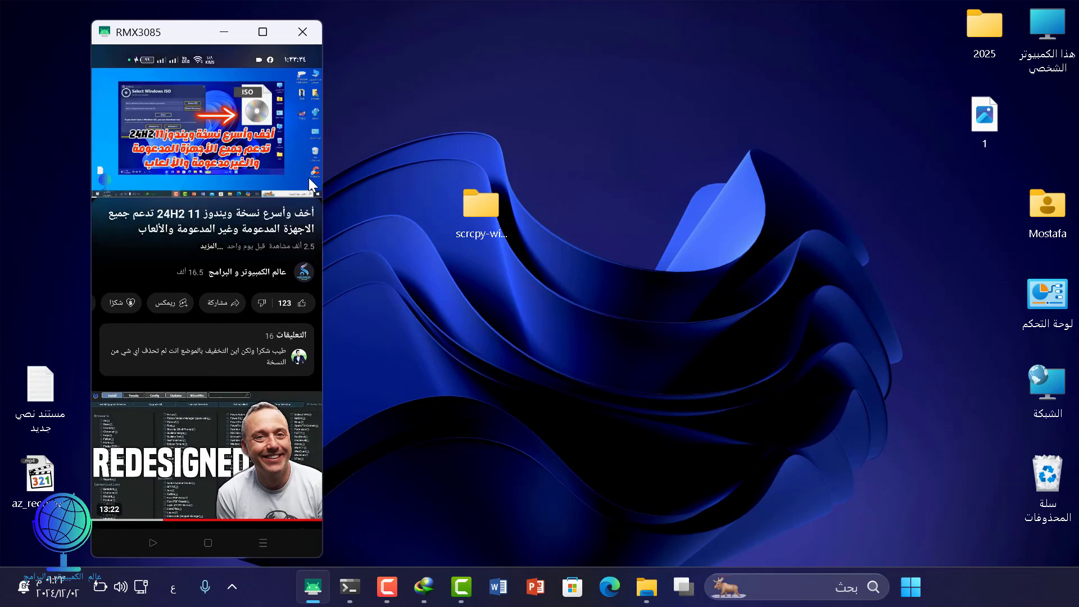
Step: Switch the playing video to full-screen landscape view and maximize the phone mirroring window
{"action": "left_click", "coordinate": [309, 178]}
{"action": "left_click", "coordinate": [308, 179]}
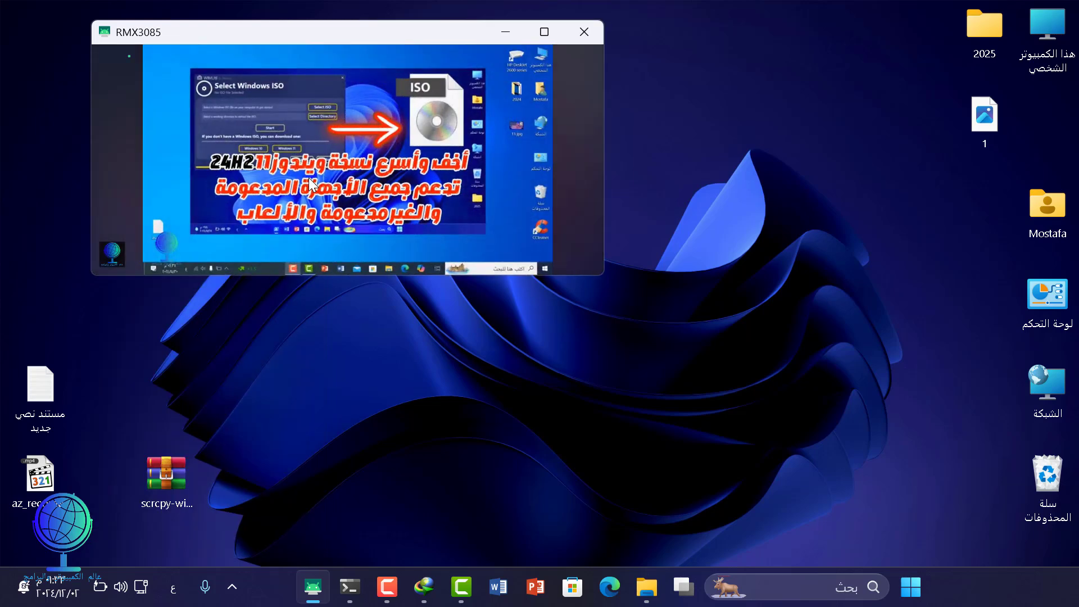
{"action": "left_click", "coordinate": [544, 33]}
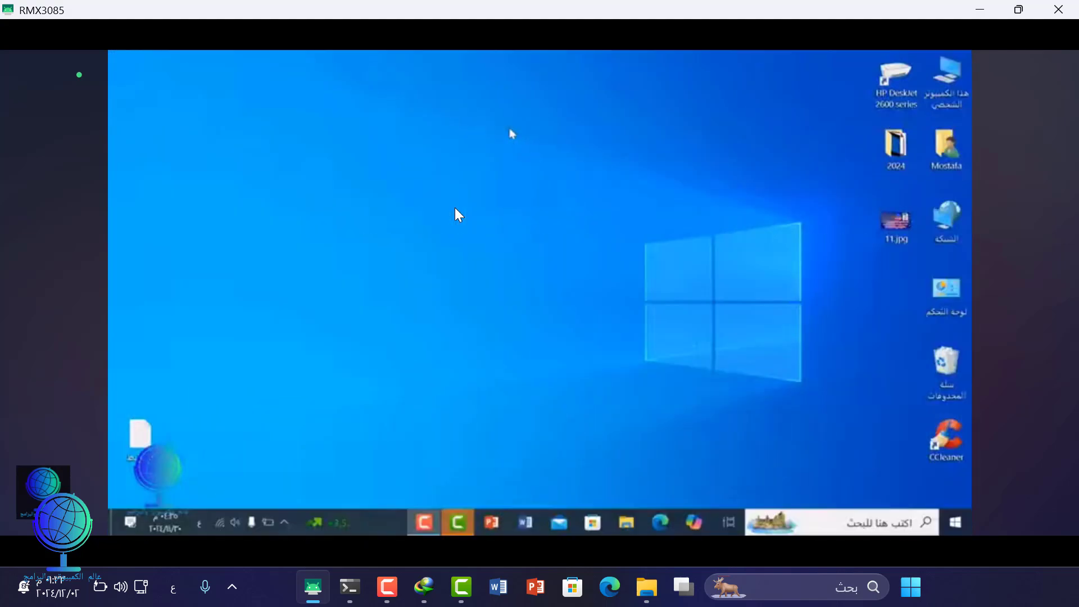
Step: Exit the video's full-screen view and restore the phone mirroring window to its smaller size
{"action": "left_click", "coordinate": [455, 208]}
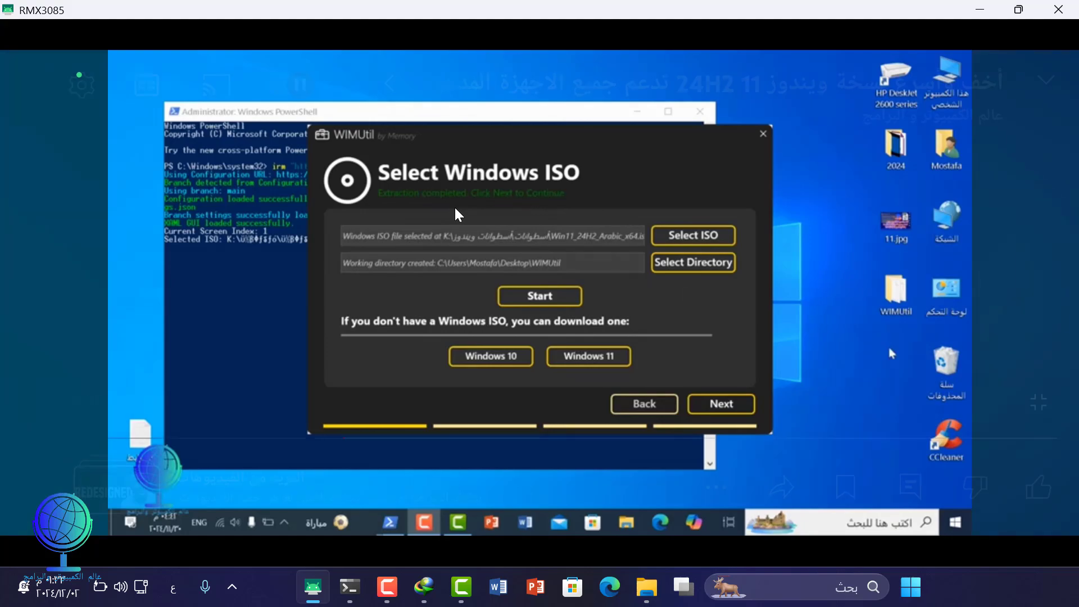
{"action": "left_click", "coordinate": [455, 209]}
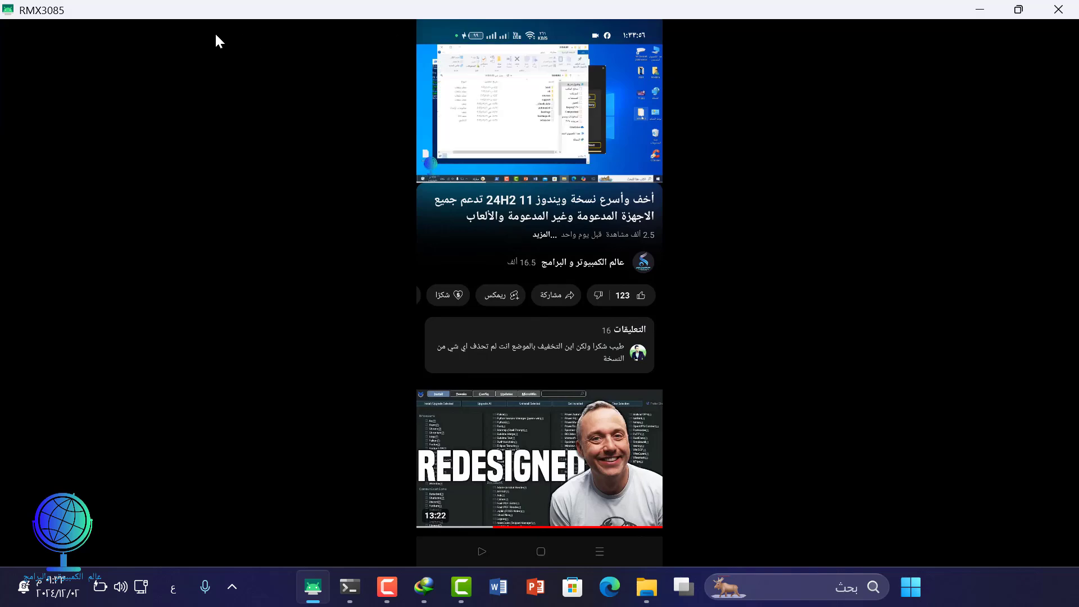
{"action": "left_click", "coordinate": [1017, 10]}
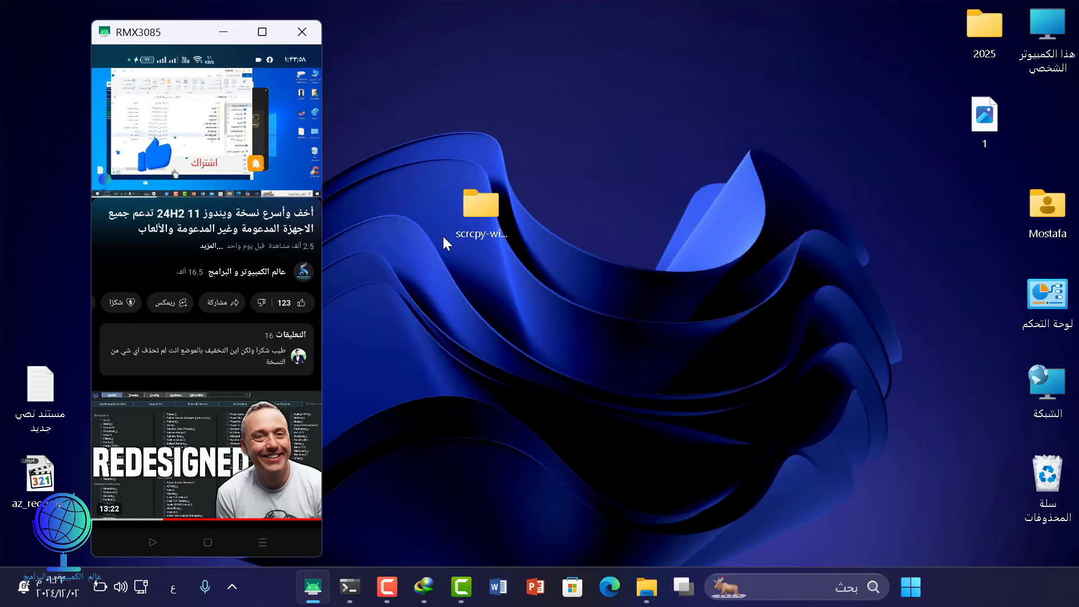